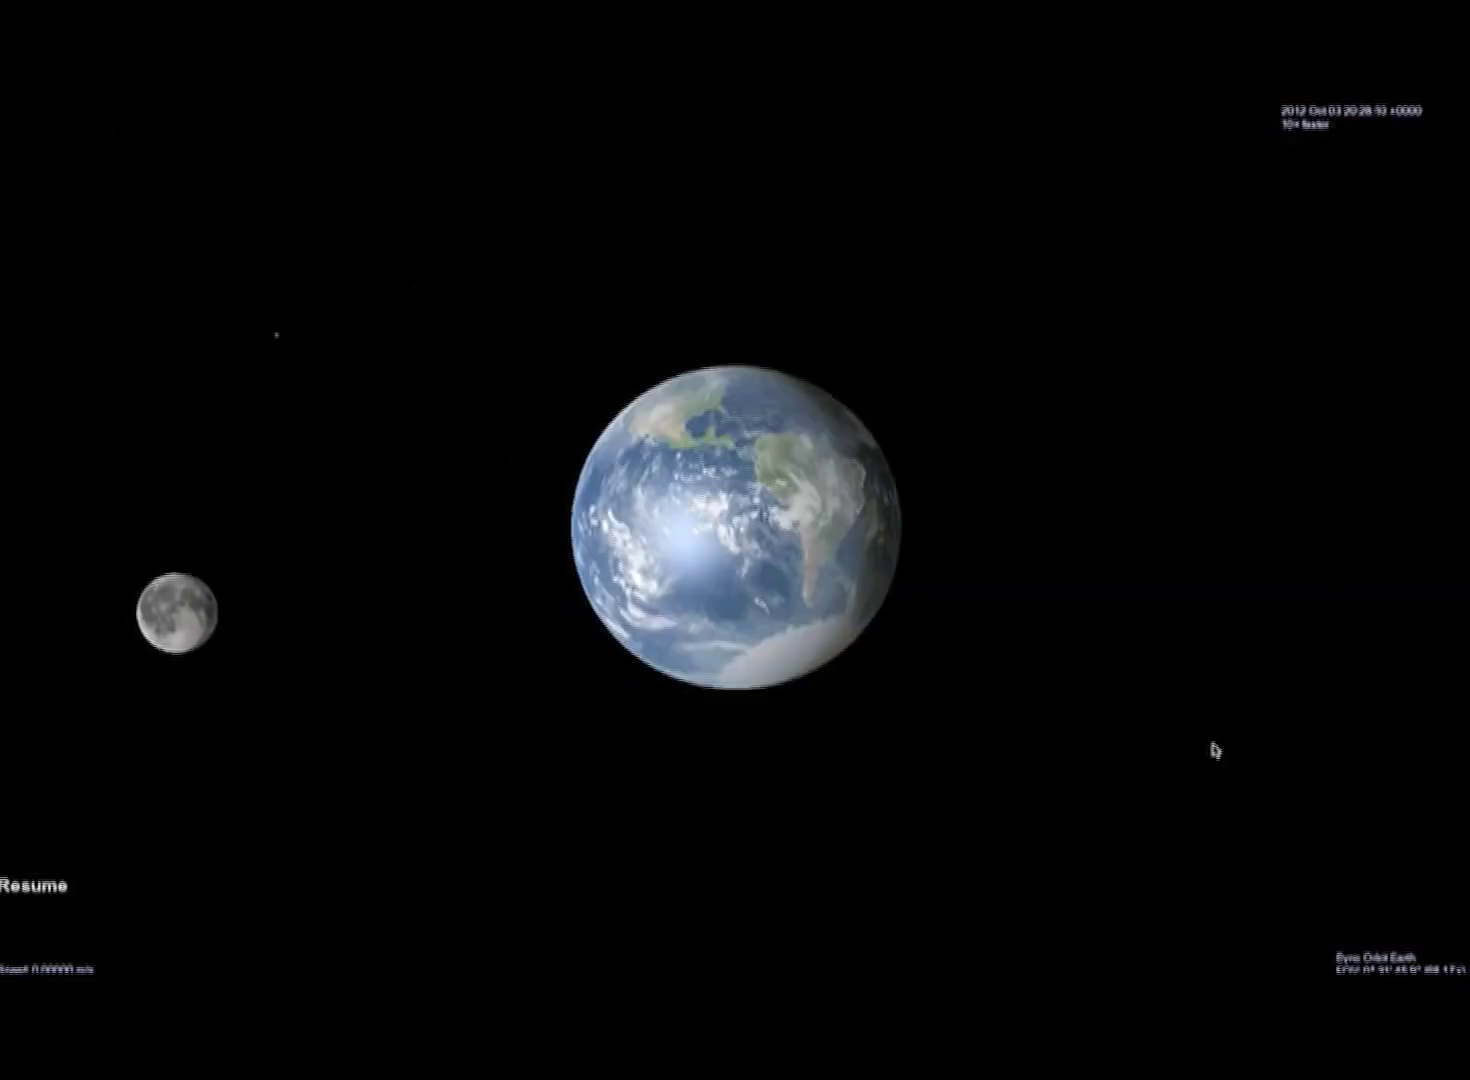
Step: Narrow the field of view to enlarge Earth and the Moon
{"action": "key", "text": "comma"}
{"action": "key", "text": "comma"}
{"action": "key", "text": "comma"}
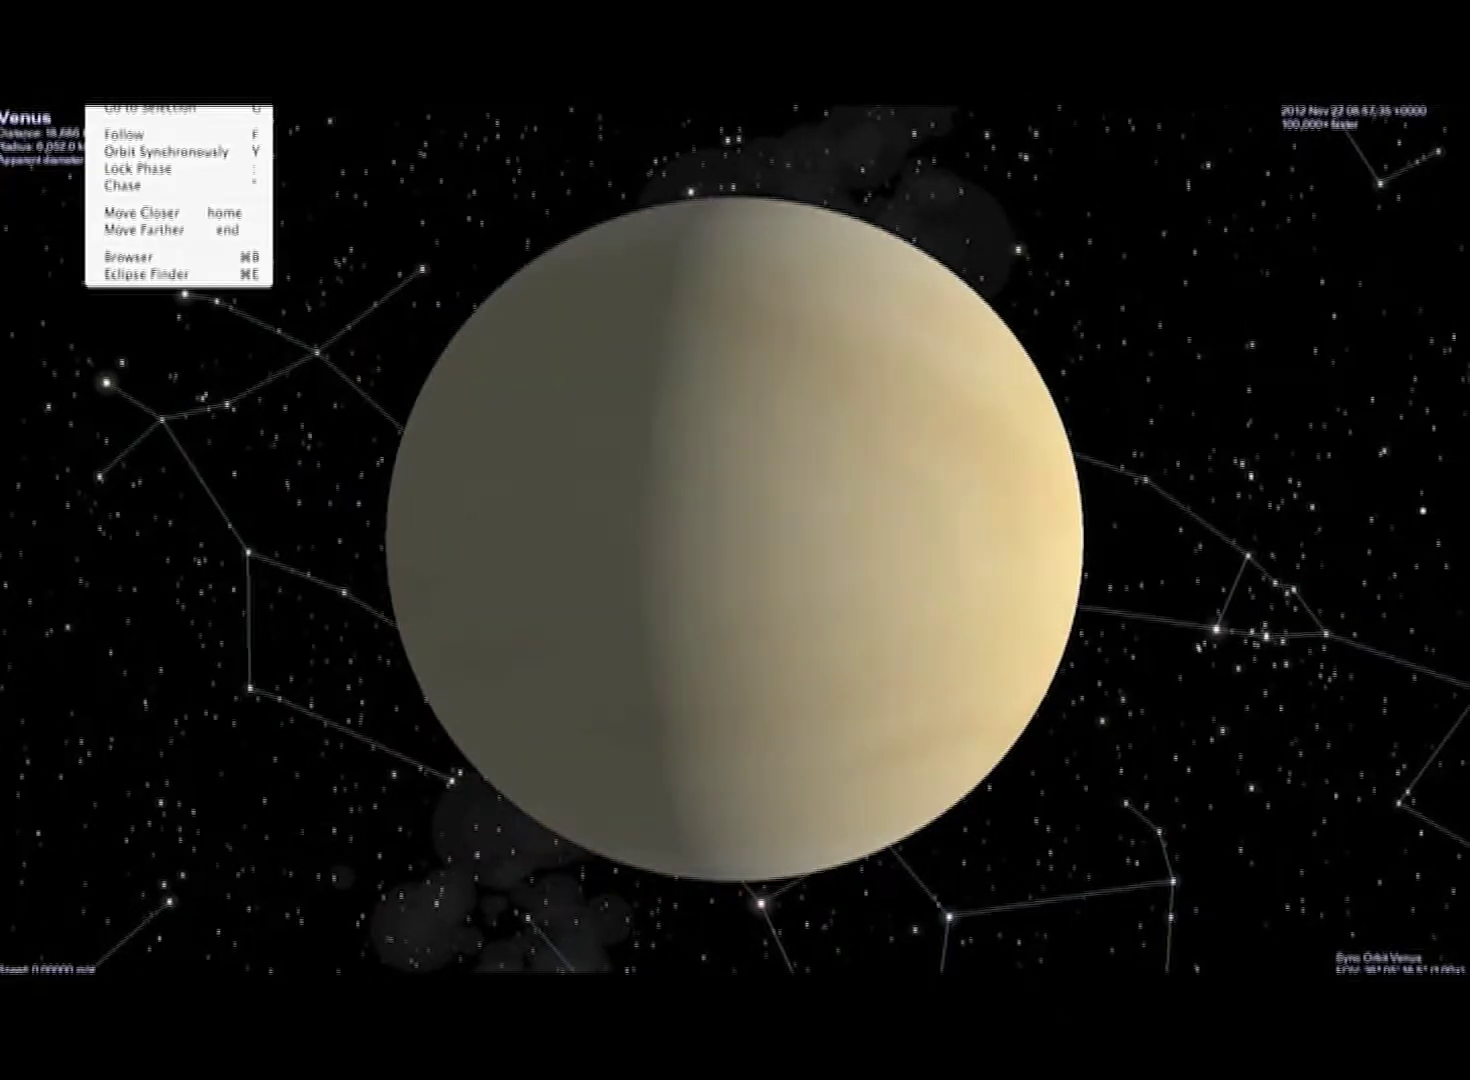
Step: Pause time, turn the view toward the bright Sun, and zoom in closer
{"action": "key", "text": "space"}
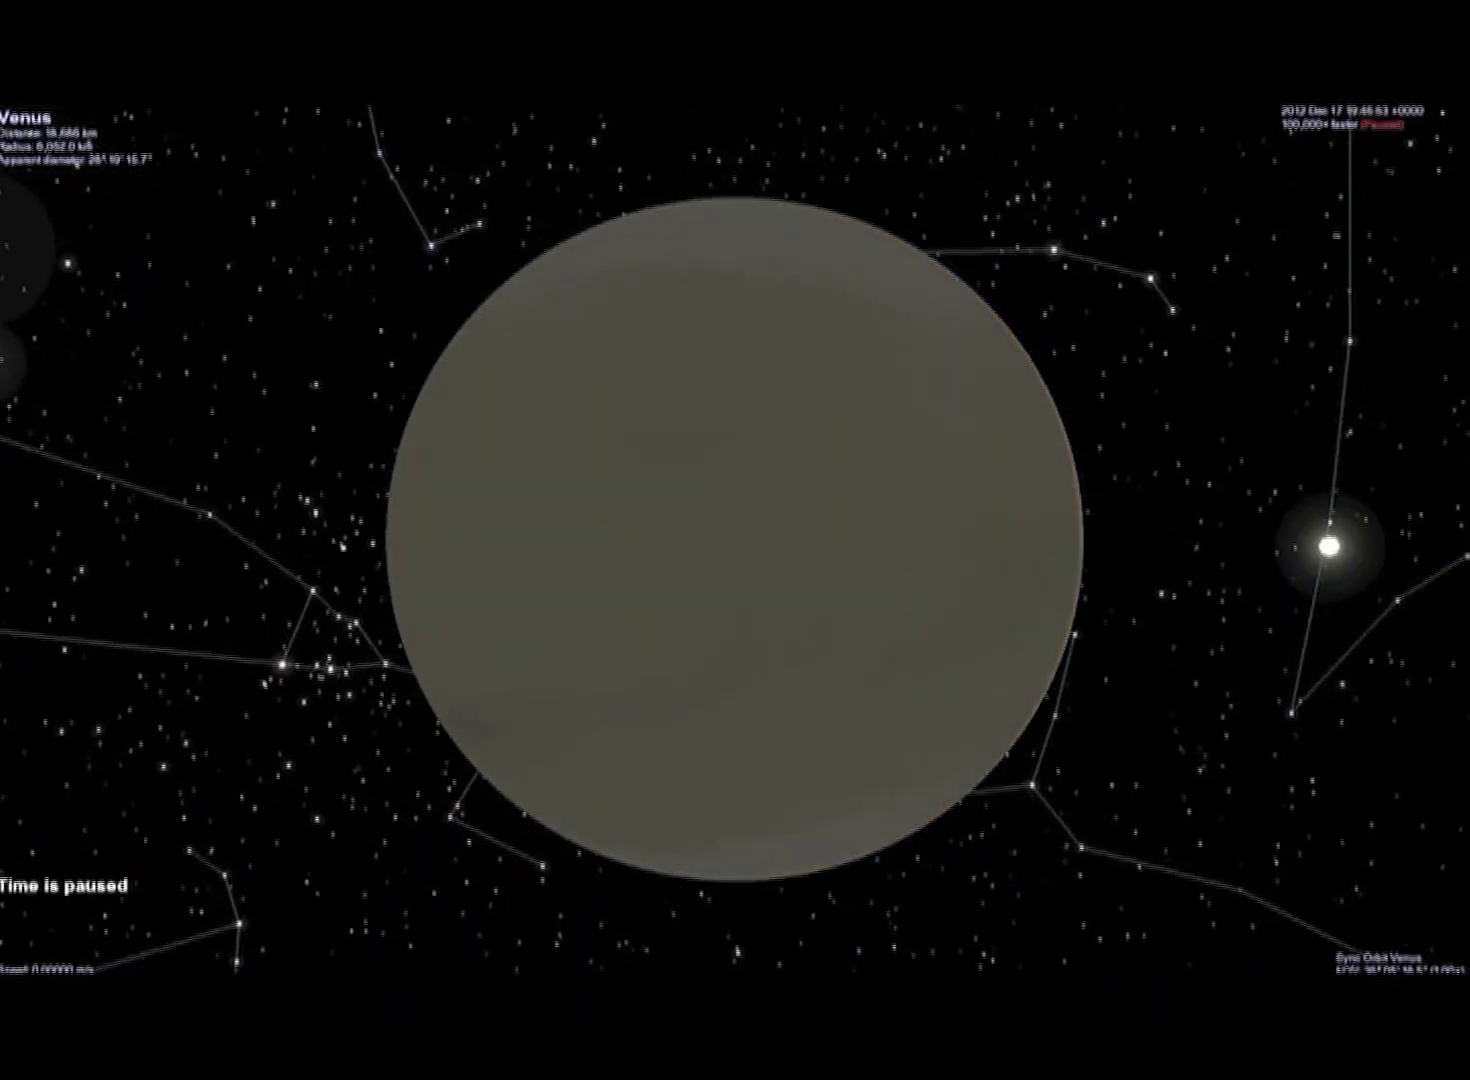
{"action": "left_click_drag", "start_coordinate": [1298, 556], "coordinate": [945, 591]}
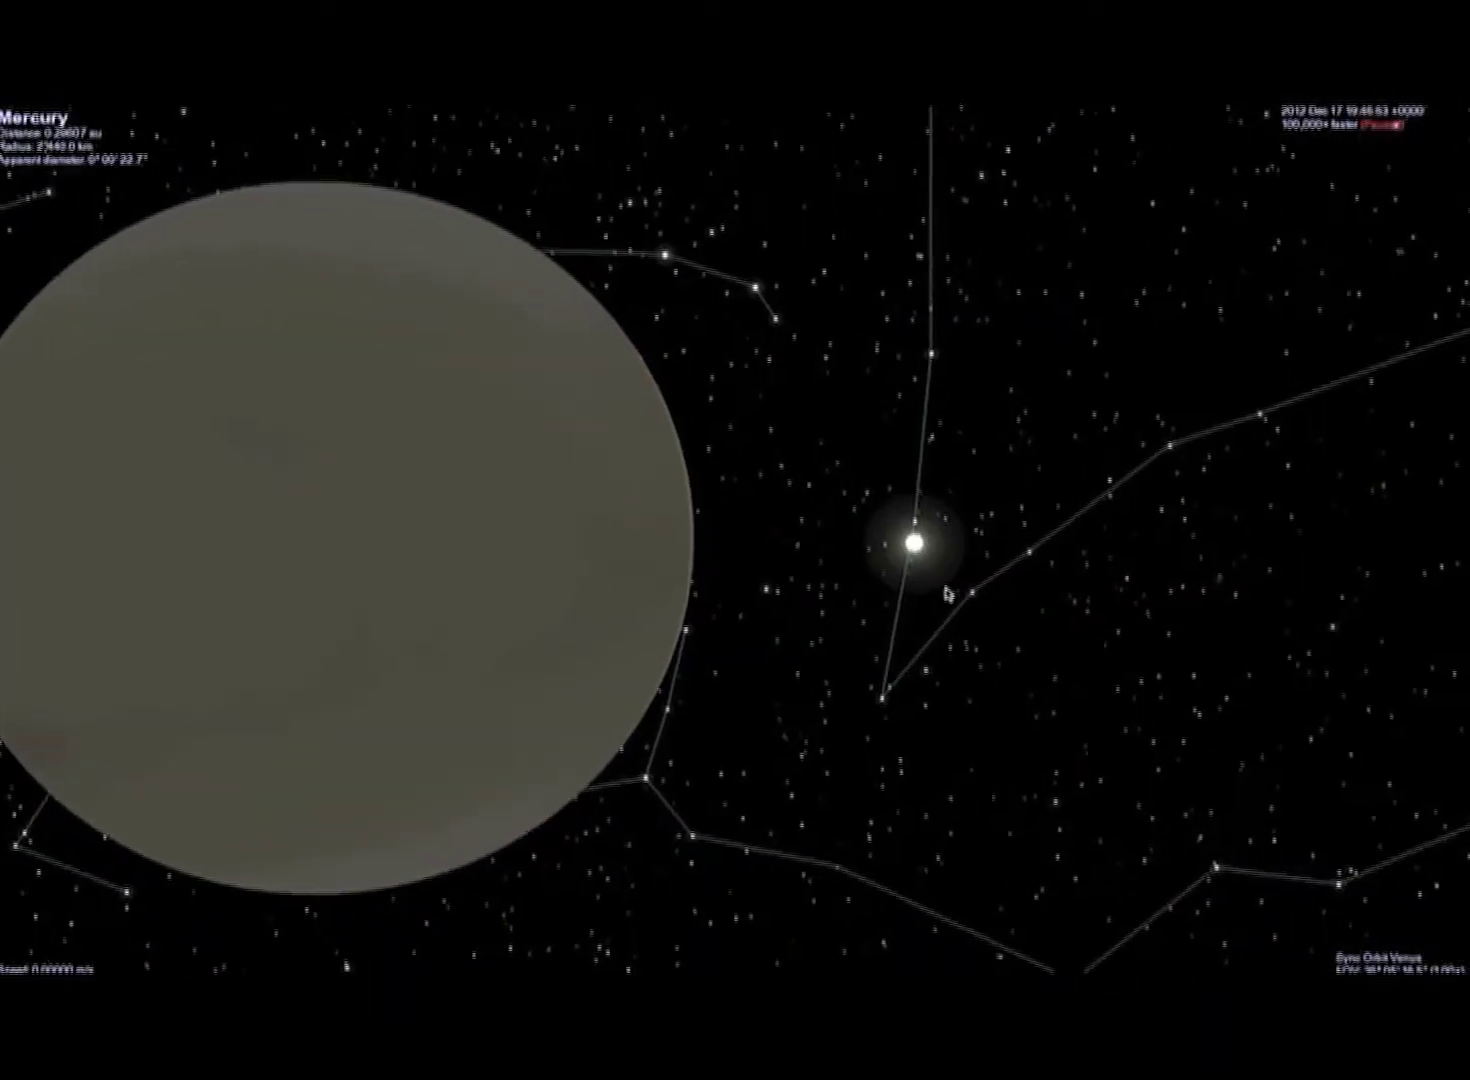
{"action": "key", "text": "comma"}
{"action": "key", "text": "comma"}
{"action": "key", "text": "comma"}
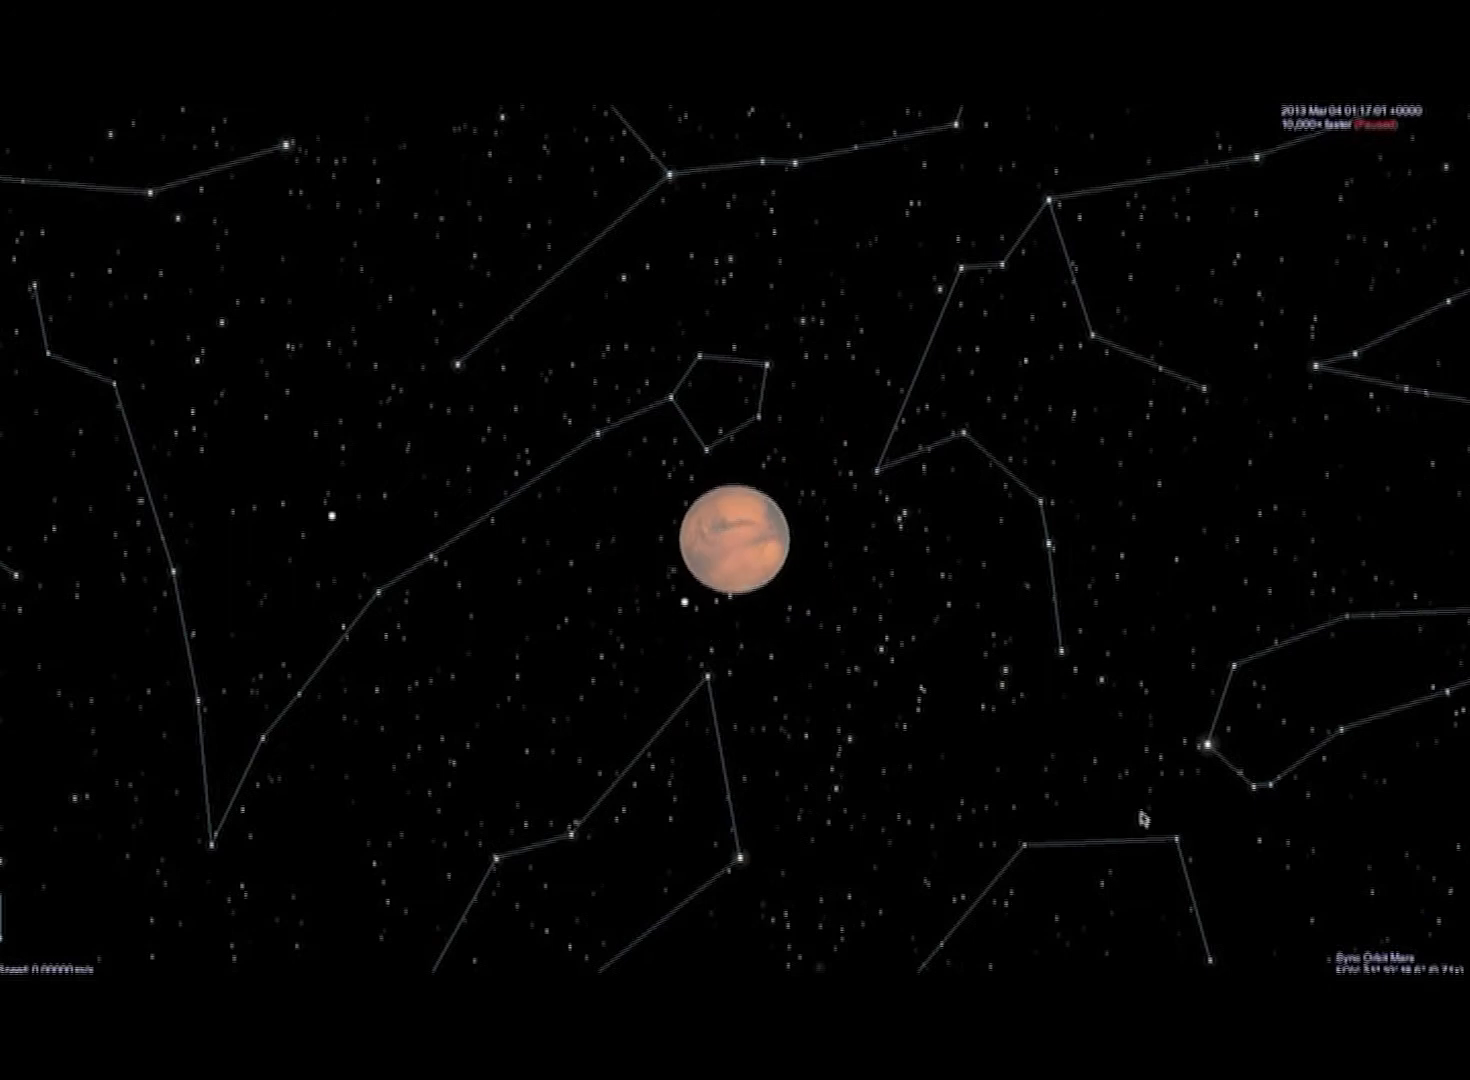
Step: Swing the view around Mars, bringing it closer and toward the right
{"action": "right_click_drag", "start_coordinate": [1138, 817], "coordinate": [1172, 647]}
{"action": "left_click_drag", "start_coordinate": [974, 564], "coordinate": [1267, 594]}
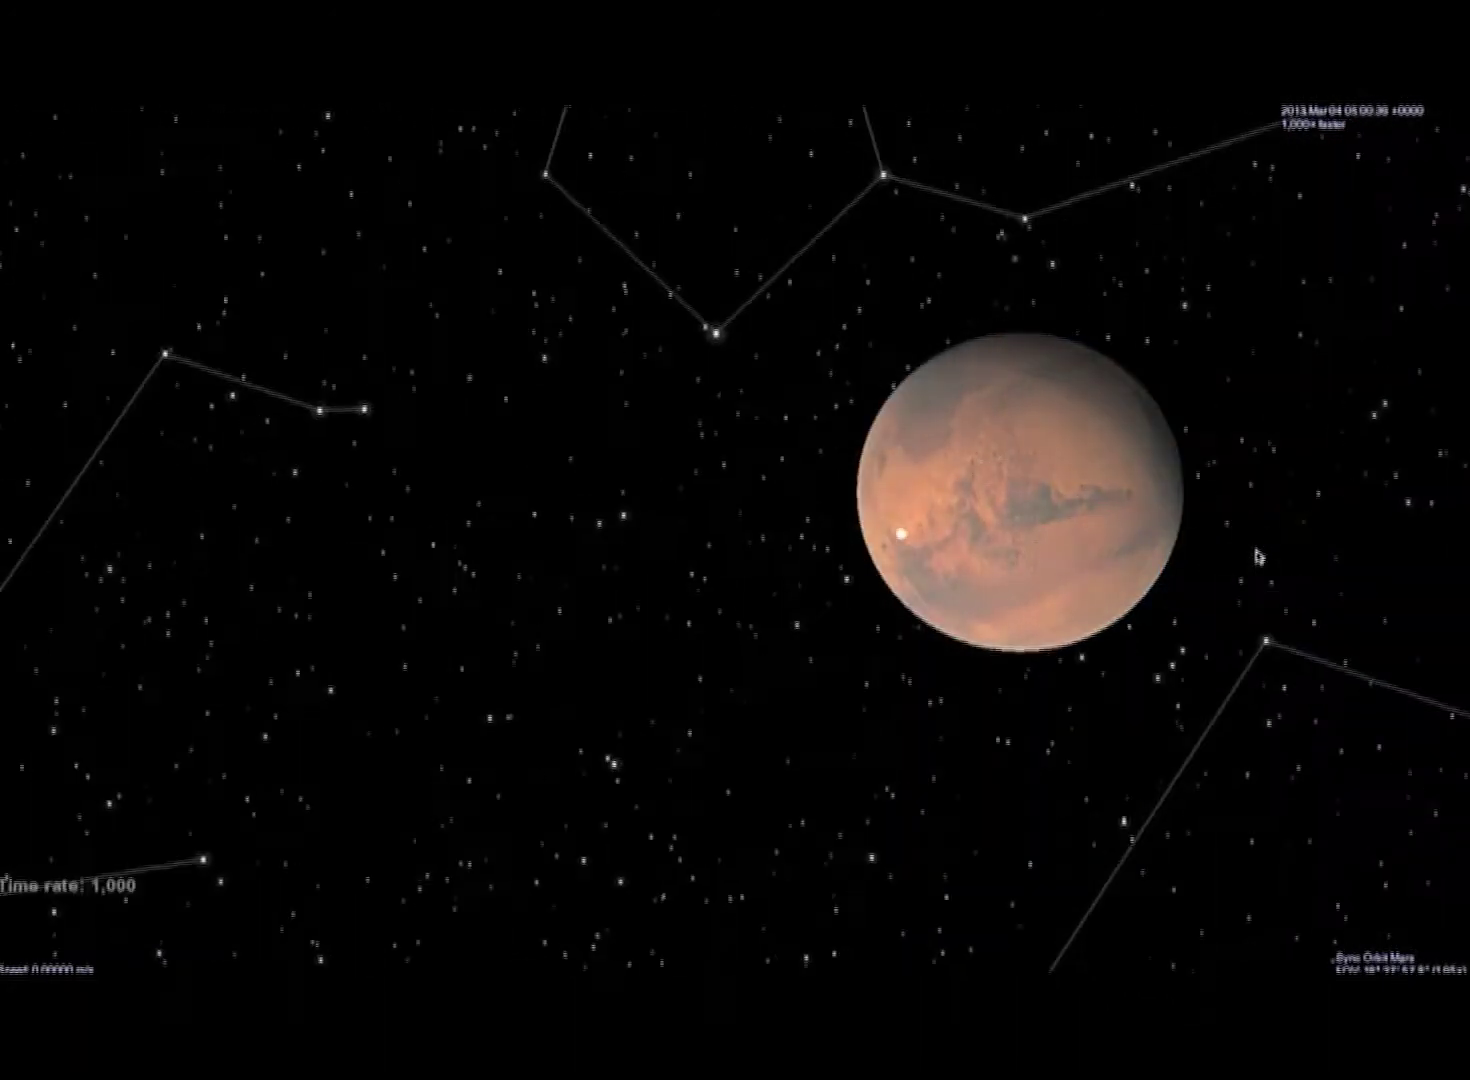